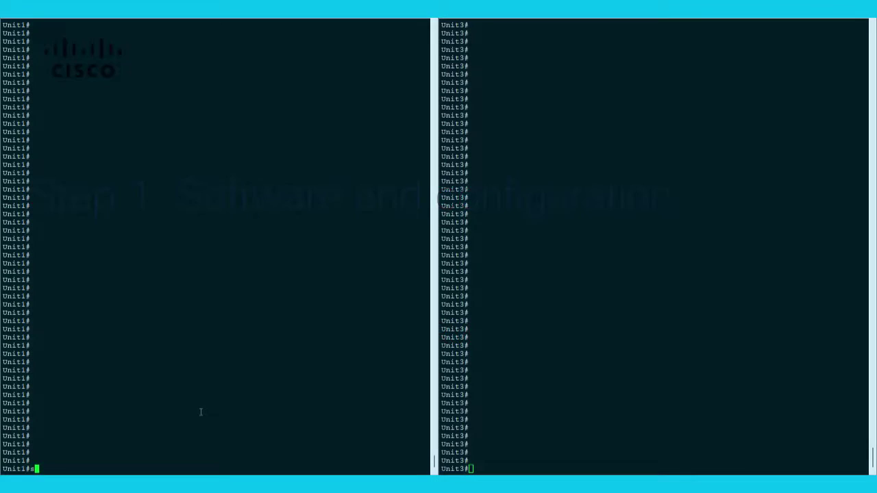
# Check the software version on Unit1 and Unit3, confirming 17.09.04a on Unit3.
pyautogui.write('show version | i Version')
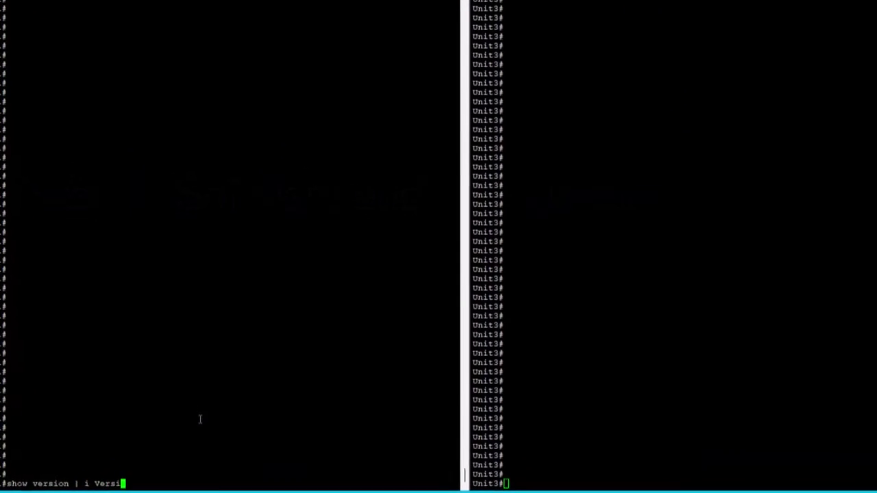
pyautogui.press('Return')
pyautogui.click(653, 354)
pyautogui.write('sho ')
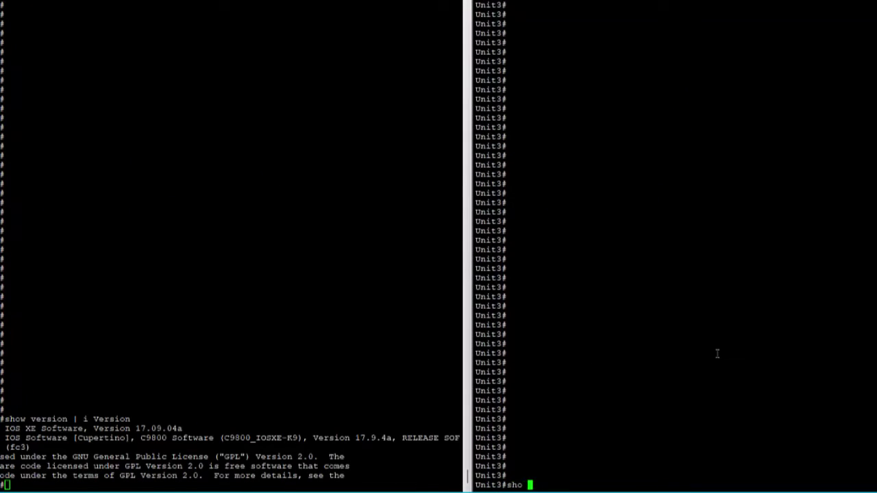
pyautogui.write('version | i Version')
pyautogui.press('Return')
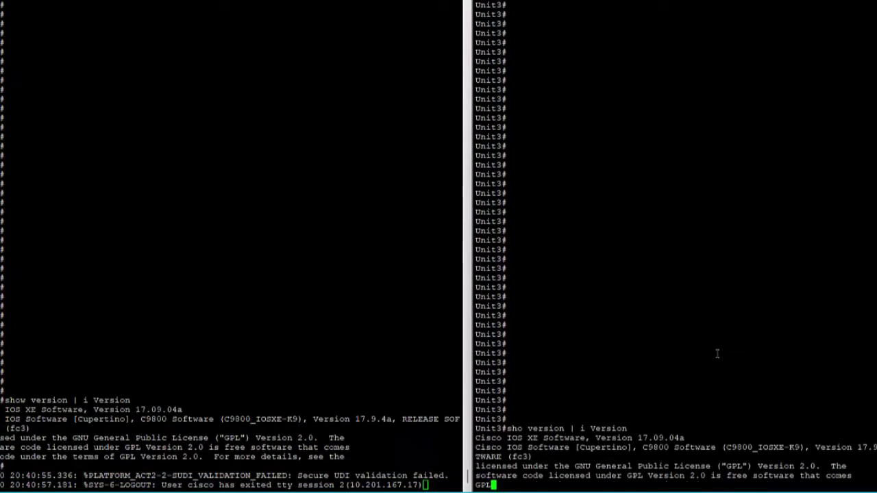
pyautogui.doubleClick(661, 428)
# Check the installation mode on Unit1 and Unit3, confirming both report INSTALL.
pyautogui.doubleClick(167, 409)
pyautogui.press('Return')
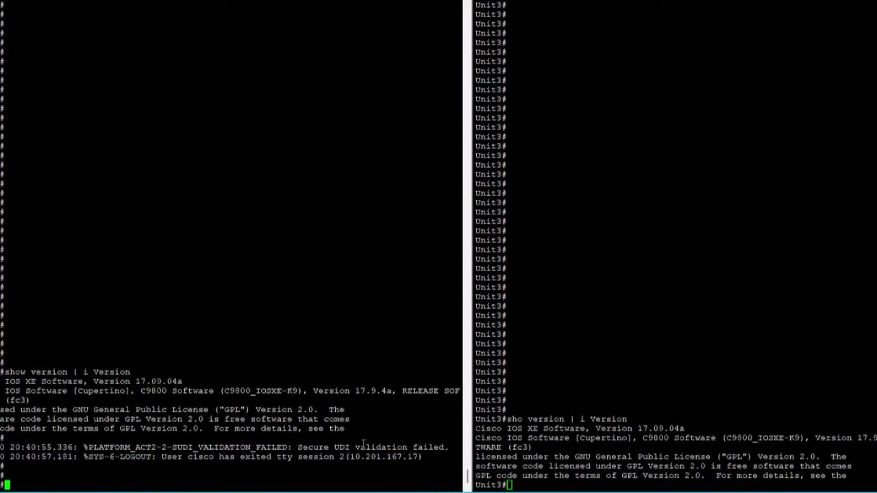
pyautogui.press('Up')
pyautogui.press('BackSpace')
pyautogui.press('BackSpace')
pyautogui.press('BackSpace')
pyautogui.press('BackSpace')
pyautogui.press('BackSpace')
pyautogui.press('BackSpace')
pyautogui.press('BackSpace')
pyautogui.write('Install')
pyautogui.press('Return')
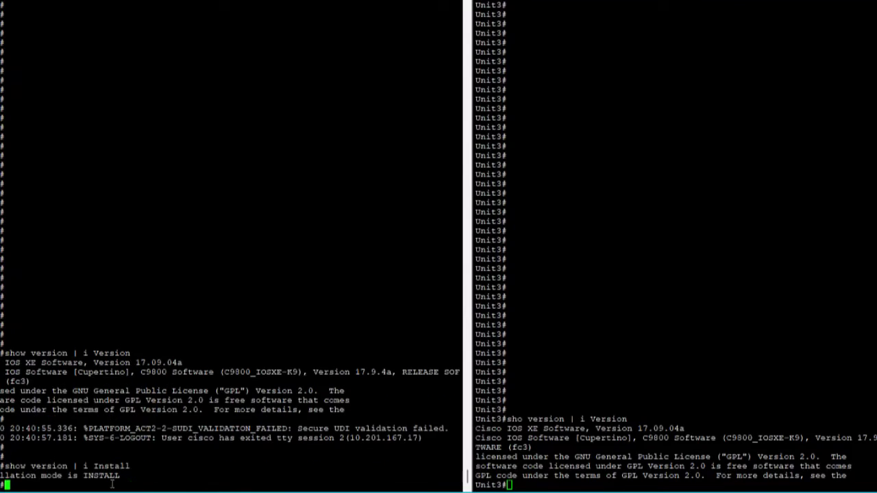
pyautogui.moveTo(4, 466); pyautogui.dragTo(130, 466)
pyautogui.rightClick(804, 400)
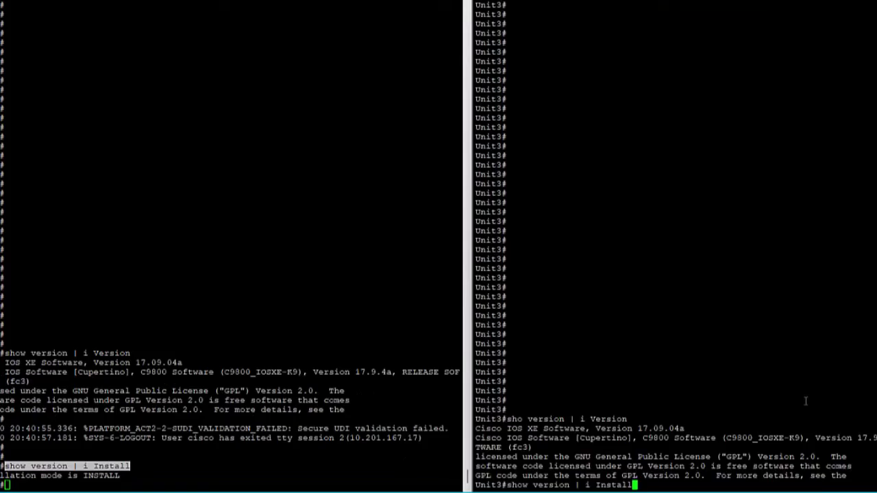
pyautogui.press('Return')
pyautogui.press('Return')
pyautogui.press('Return')
pyautogui.press('Return')
pyautogui.doubleClick(603, 453)
pyautogui.press('Return')
pyautogui.press('Return')
pyautogui.press('Return')
pyautogui.press('Return')
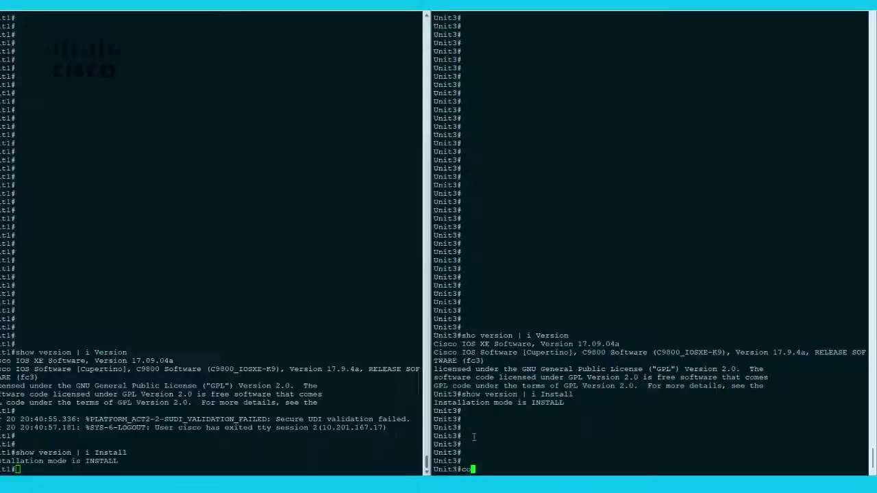
# Give Unit3's interface vlan1122 primary address 10.201.166.180 and secondary 10.201.166.163.
pyautogui.write('conf t')
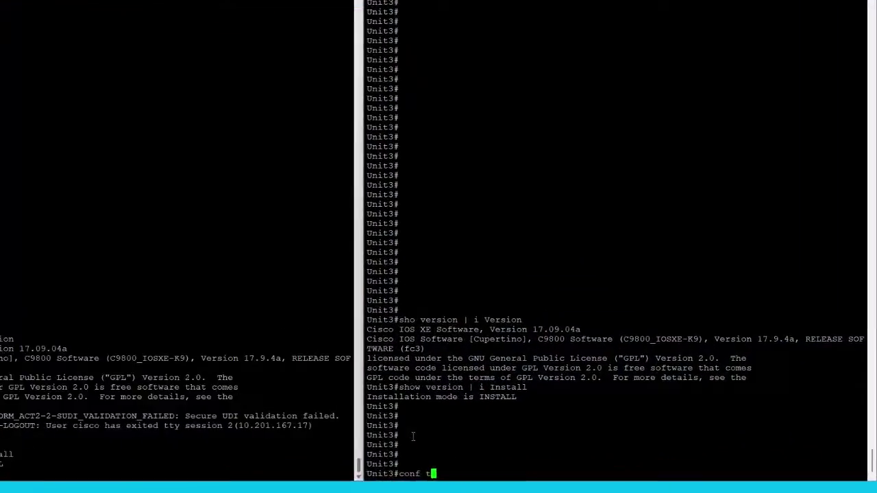
pyautogui.press('Return')
pyautogui.write('interface ')
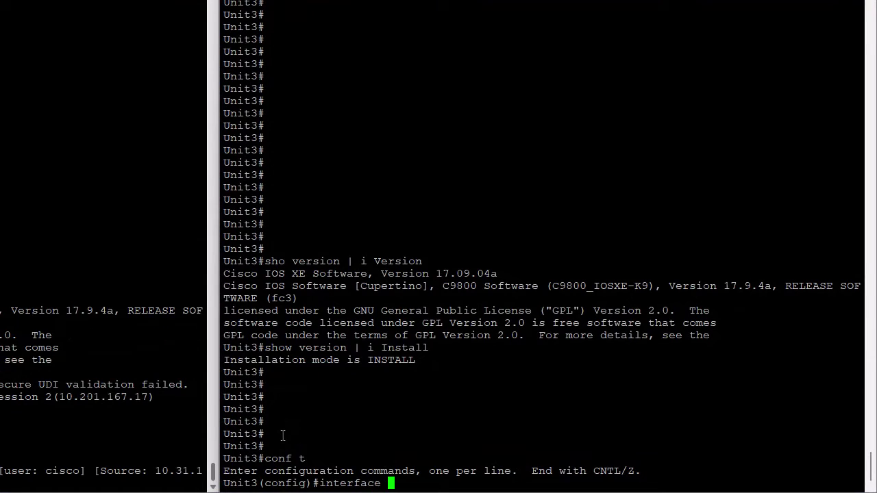
pyautogui.write('vlan1122')
pyautogui.press('Return')
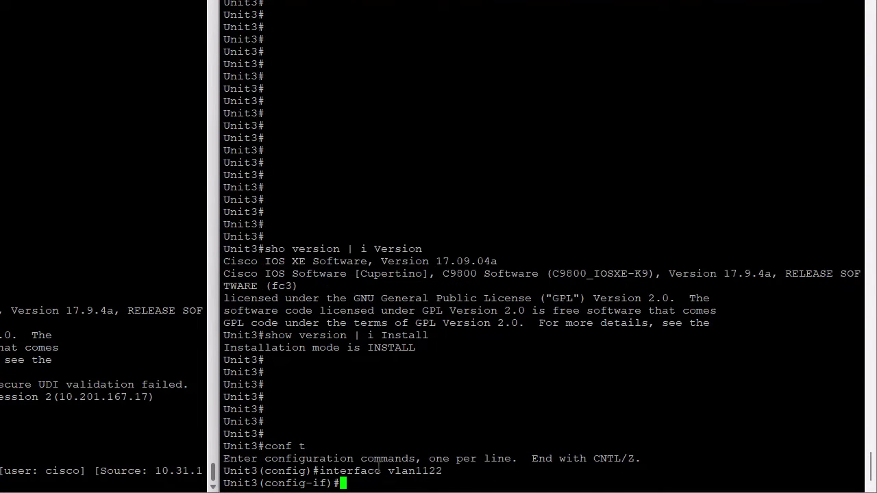
pyautogui.write('ip address 10.201.166.180 255.255.255.0')
pyautogui.press('Return')
pyautogui.press('Return')
pyautogui.press('Return')
pyautogui.press('Return')
pyautogui.press('Return')
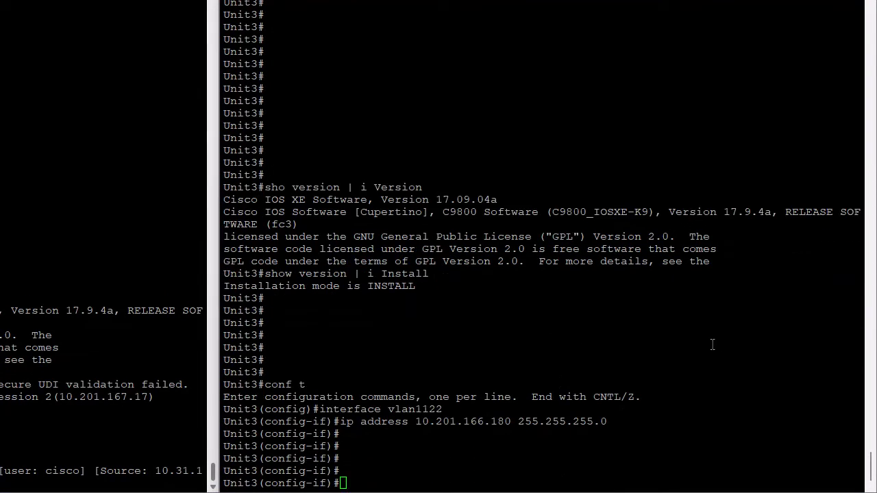
pyautogui.write('ip address 10.201.166.163 255.255.255.0 secondary')
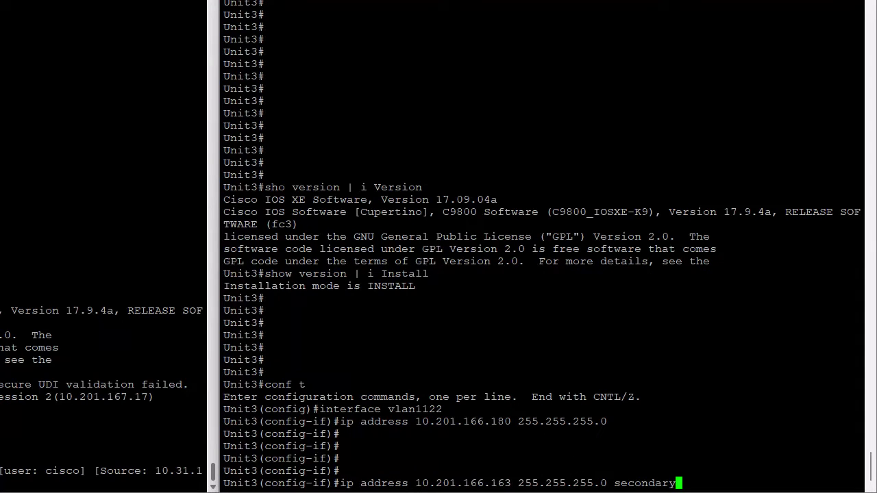
pyautogui.press('Return')
pyautogui.press('Return')
pyautogui.press('Return')
pyautogui.press('Return')
# Make vlan 1122 the wireless management interface and leave configuration mode.
pyautogui.write('exit')
pyautogui.press('Return')
pyautogui.press('Return')
pyautogui.press('Return')
pyautogui.press('Return')
pyautogui.write('wireless management interface vlan 1122')
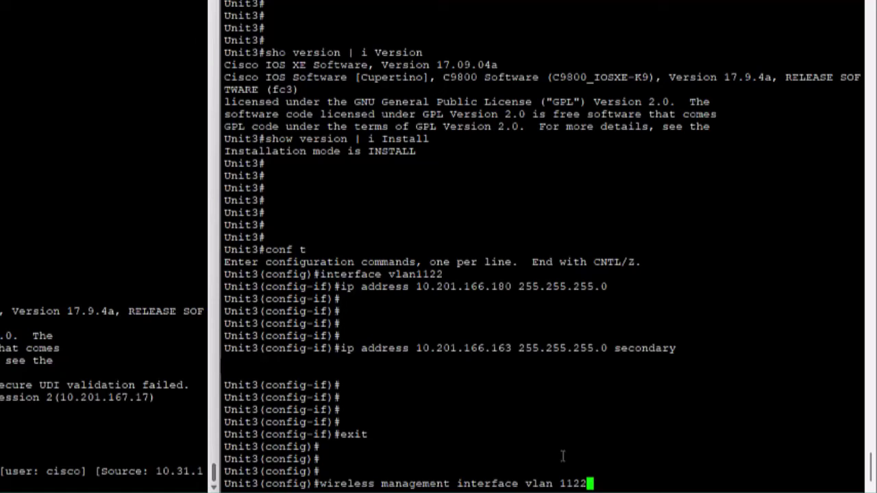
pyautogui.press('Return')
pyautogui.press('Return')
pyautogui.press('Return')
pyautogui.press('Return')
pyautogui.write('end')
pyautogui.press('Return')
pyautogui.press('Return')
pyautogui.press('Return')
pyautogui.press('Return')
pyautogui.press('Return')
pyautogui.press('Return')
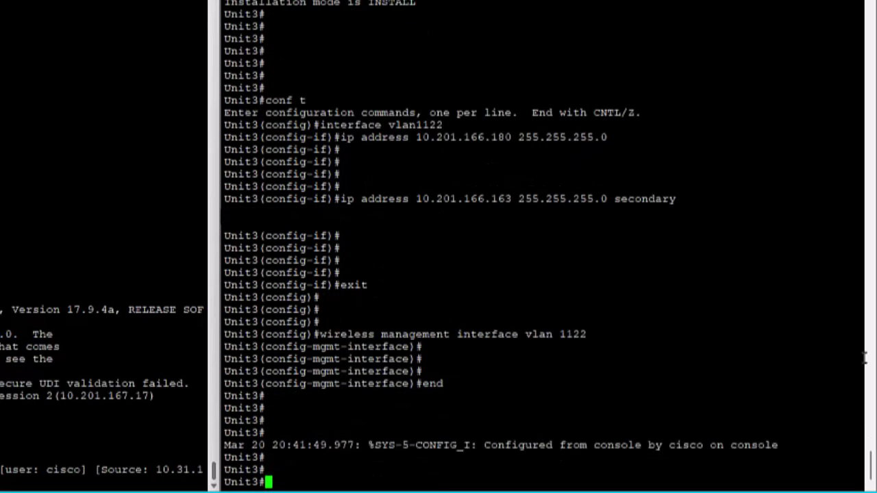
pyautogui.write('redu')
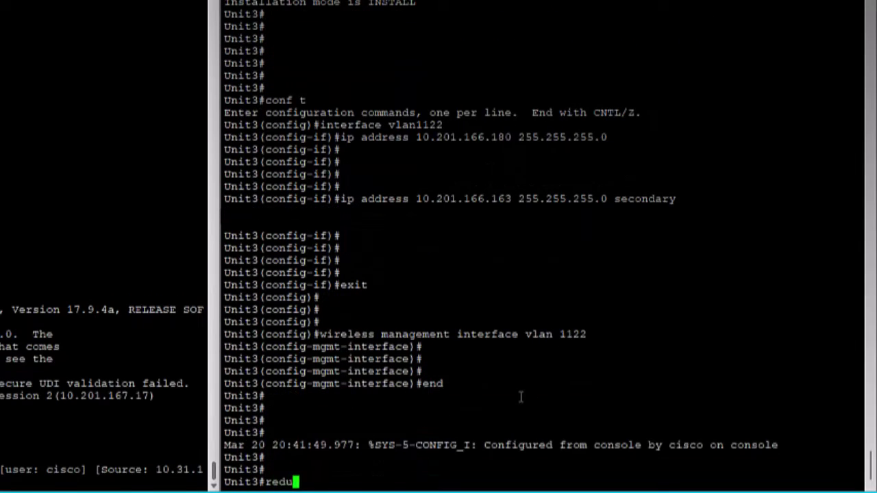
pyautogui.press('Tab')
pyautogui.press('BackSpace')
pyautogui.press('BackSpace')
pyautogui.press('BackSpace')
pyautogui.press('BackSpace')
pyautogui.press('BackSpace')
pyautogui.press('BackSpace')
pyautogui.press('BackSpace')
pyautogui.press('BackSpace')
pyautogui.press('BackSpace')
pyautogui.press('BackSpace')
# Enter redun-management interface vlan1122 with chassis 1 address 10.201.166.163 and chassis 2 address 10.201.166.164.
pyautogui.write('conf t')
pyautogui.press('Return')
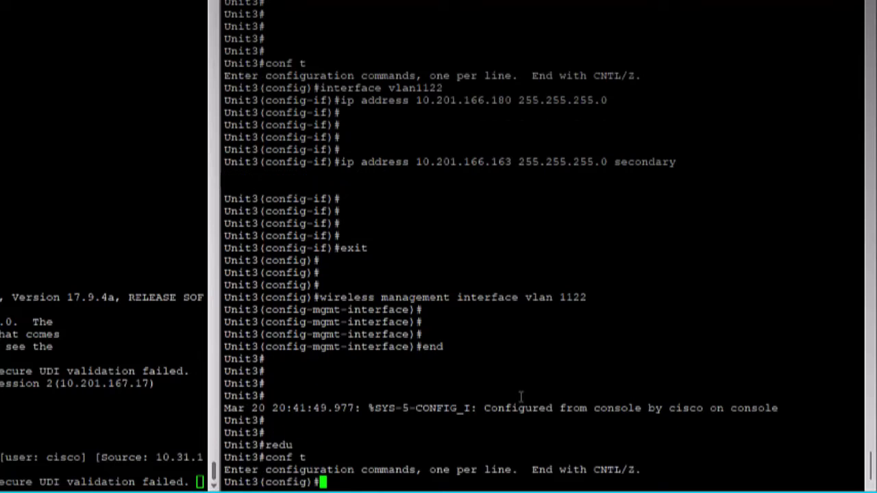
pyautogui.write('redu')
pyautogui.press('Tab')
pyautogui.write('n-')
pyautogui.press('Tab')
pyautogui.write('int')
pyautogui.press('Tab')
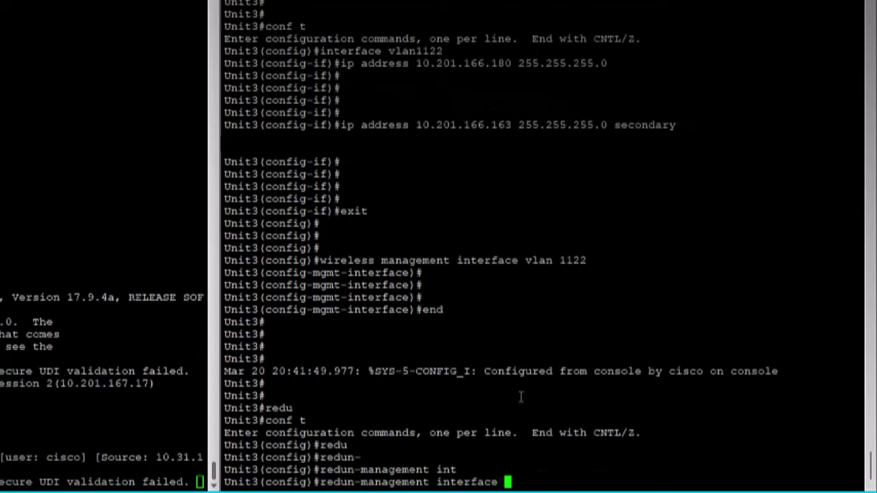
pyautogui.write('vlan1122 chass')
pyautogui.press('Tab')
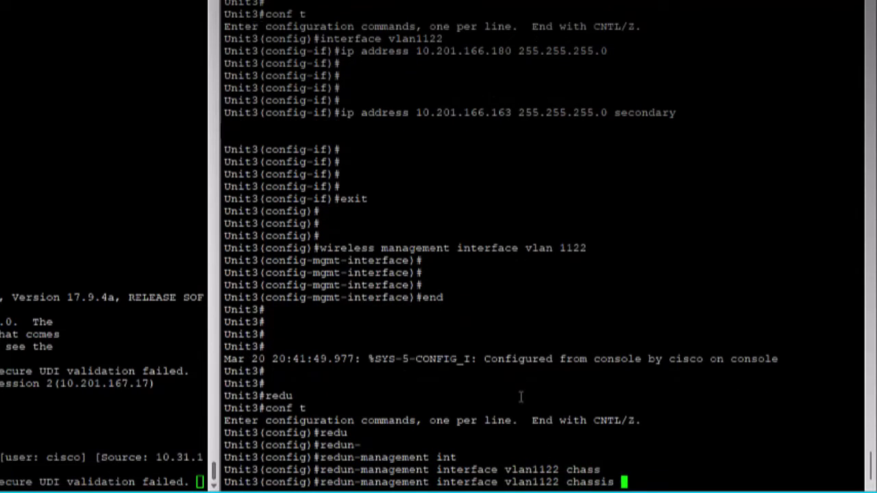
pyautogui.write('1 add')
pyautogui.press('Tab')
pyautogui.write('10.201.166.163 chass')
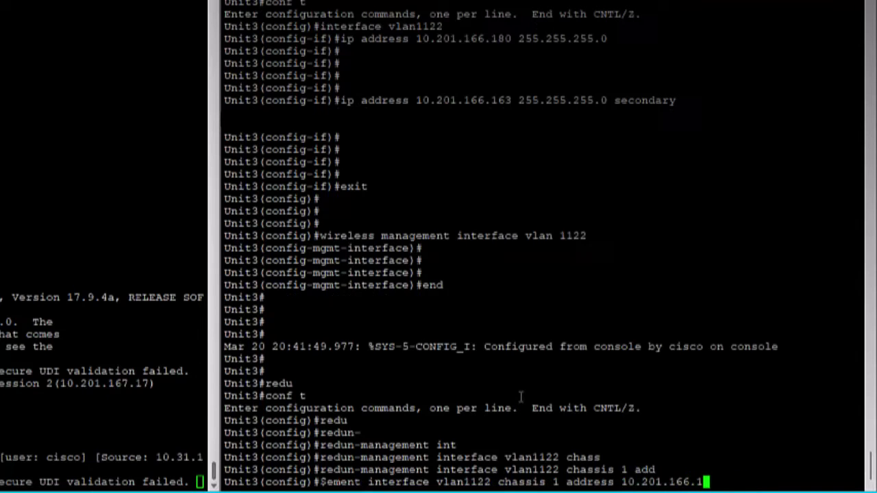
pyautogui.press('Tab')
pyautogui.write('2 add')
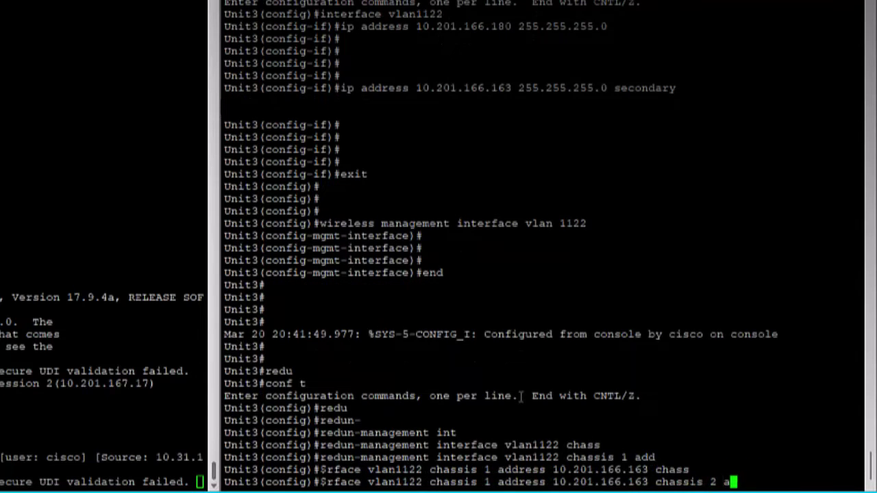
pyautogui.press('Tab')
pyautogui.write('10.201.166.164')
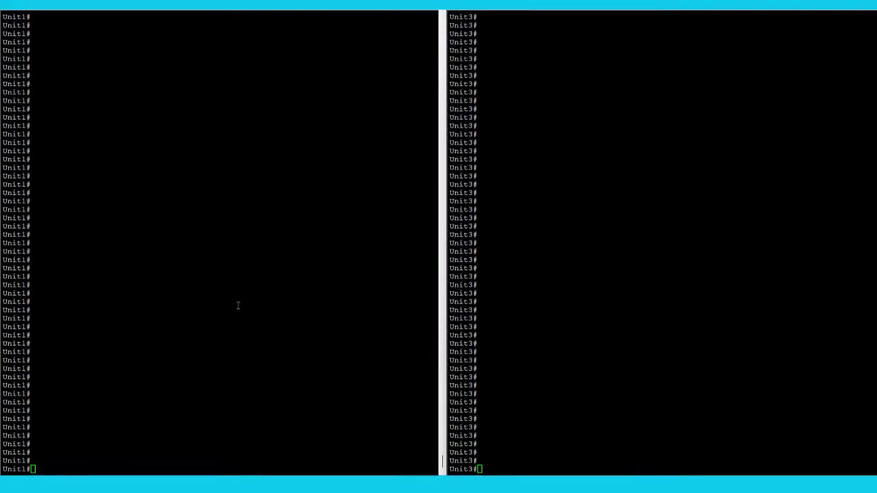
# Show the chassis table on Unit1, noting chassis 2 is Active at priority 1.
pyautogui.write('sho chass')
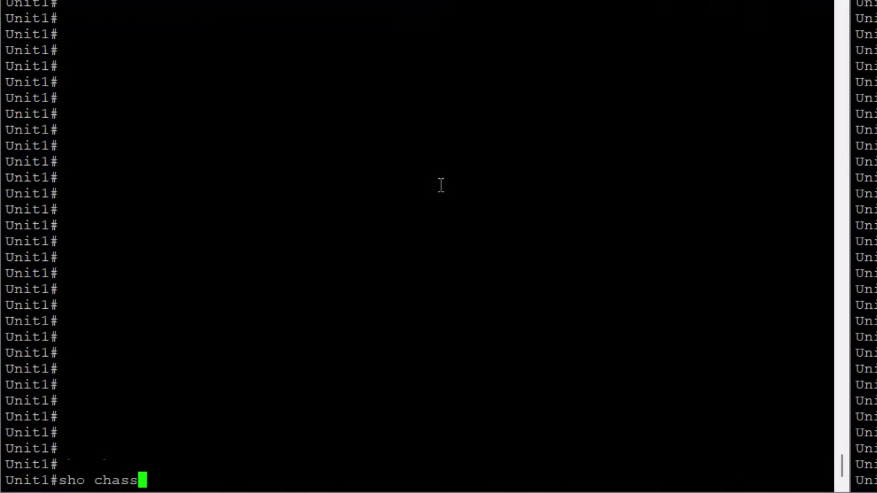
pyautogui.press('Tab')
pyautogui.press('Return')
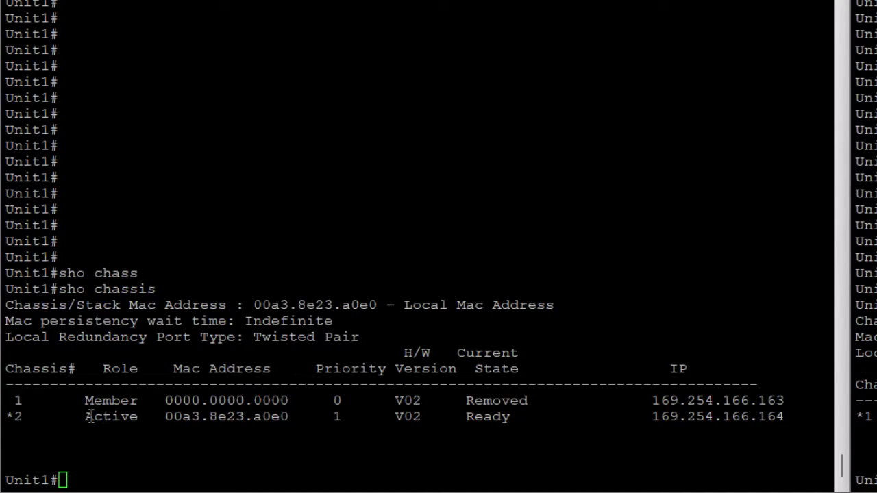
pyautogui.moveTo(9, 418); pyautogui.dragTo(451, 418)
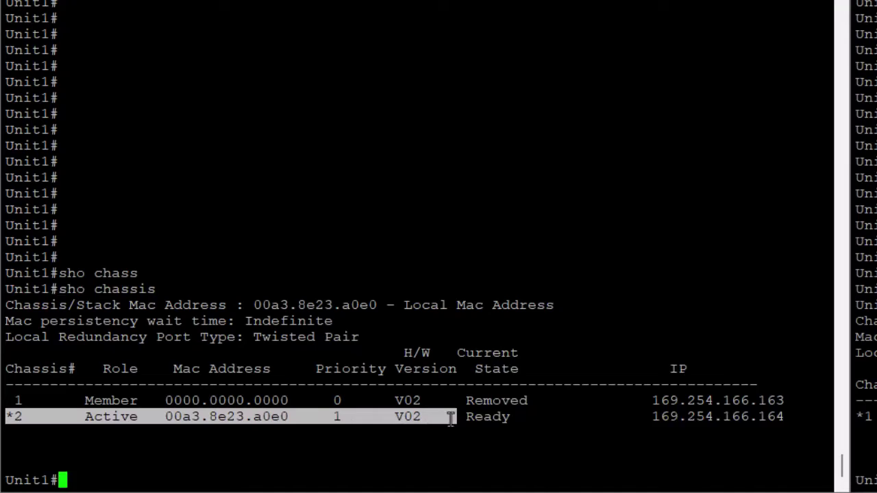
# Set chassis 2's priority to 2 on Unit1.
pyautogui.hotkey('alt', 'Tab')
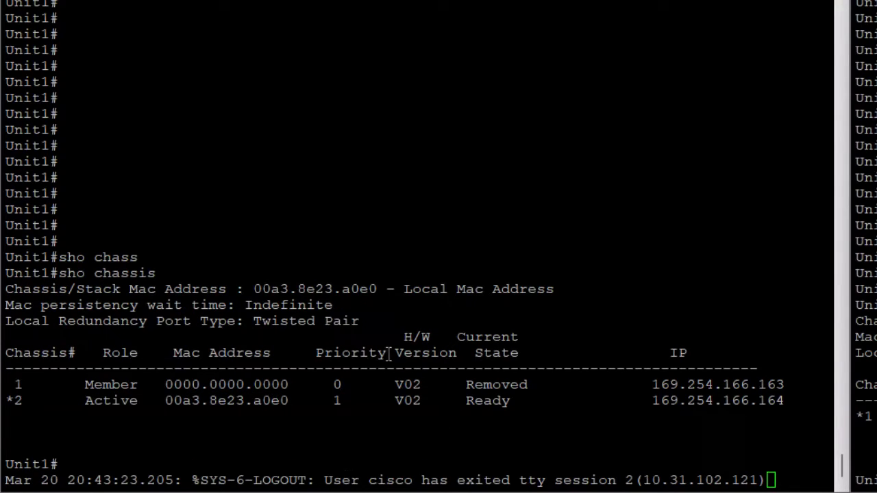
pyautogui.click(385, 404)
pyautogui.press('Return')
pyautogui.press('Return')
pyautogui.write('chass')
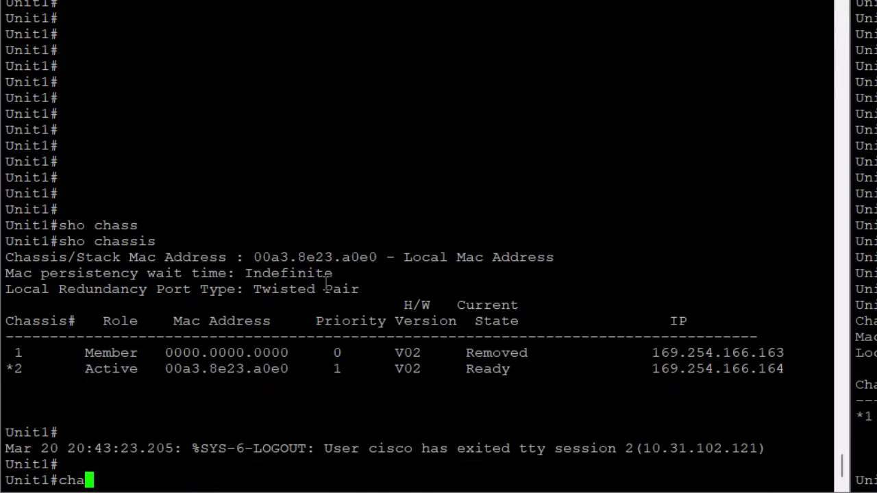
pyautogui.press('Tab')
pyautogui.write('2 pr')
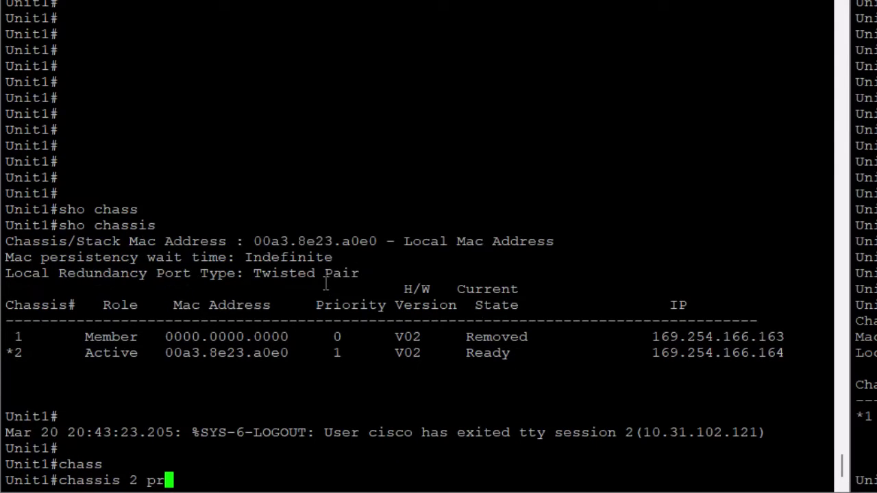
pyautogui.write('i')
pyautogui.press('Tab')
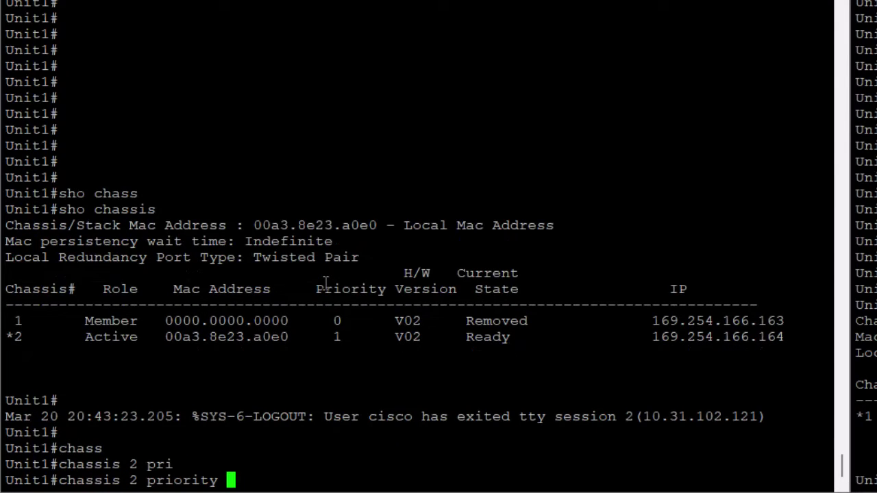
pyautogui.write('2')
pyautogui.press('Return')
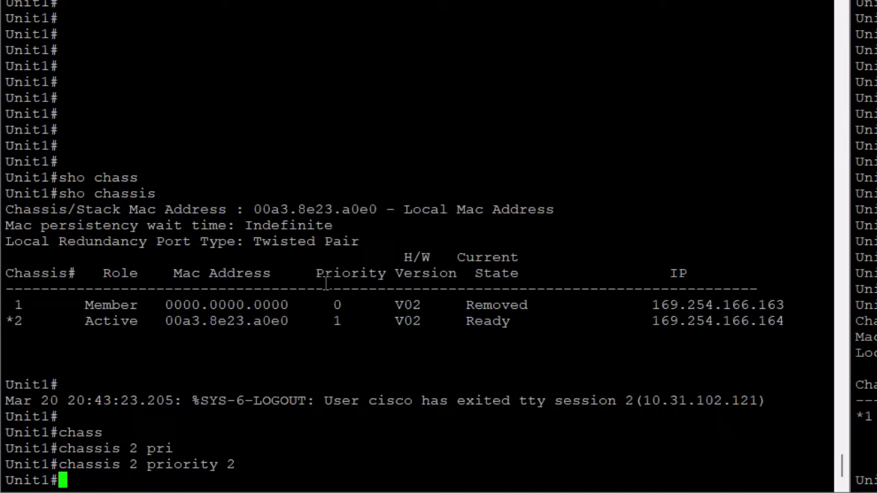
# Re-run show chassis on Unit1 to verify the priority 2 change.
pyautogui.press('Return')
pyautogui.press('Return')
pyautogui.write('sho chass')
pyautogui.press('Tab')
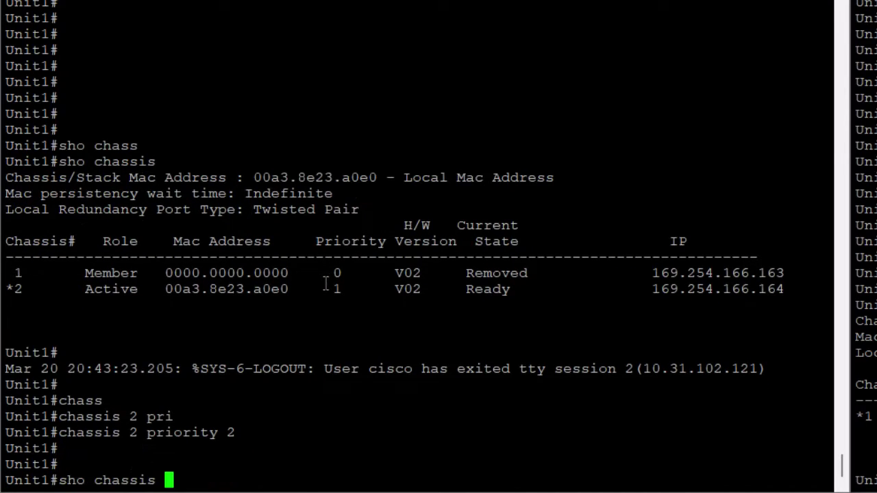
pyautogui.press('Return')
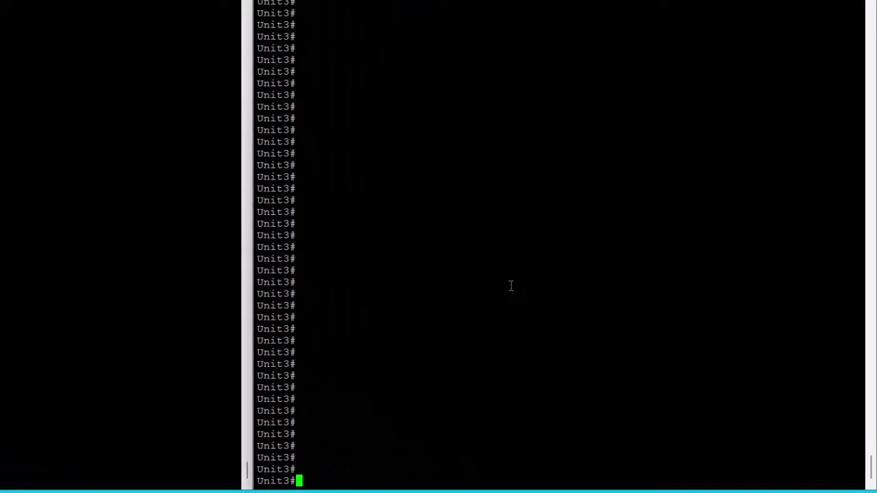
# List Unit3's current chassis details with show chassis.
pyautogui.write('show chassi')
pyautogui.press('Tab')
pyautogui.press('Return')
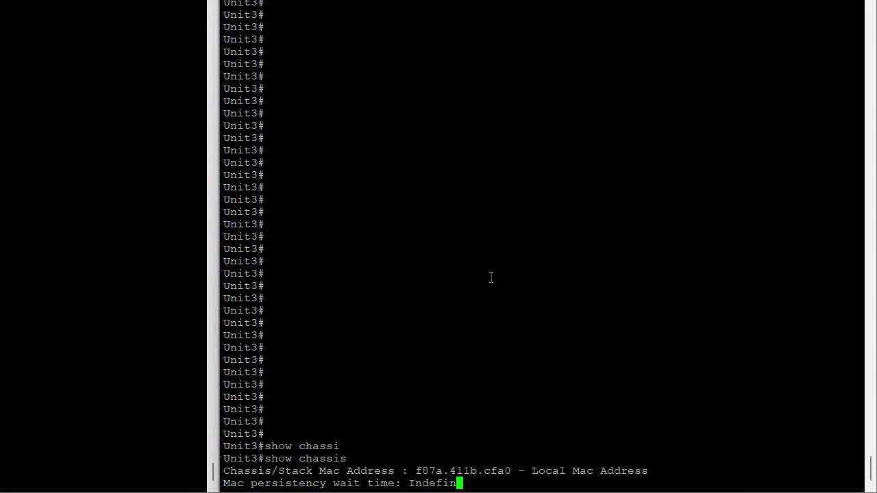
pyautogui.press('Return')
pyautogui.press('Return')
# Renumber Unit3 to chassis 1, accept the warning, and save the configuration with wr.
pyautogui.write('chass')
pyautogui.press('Tab')
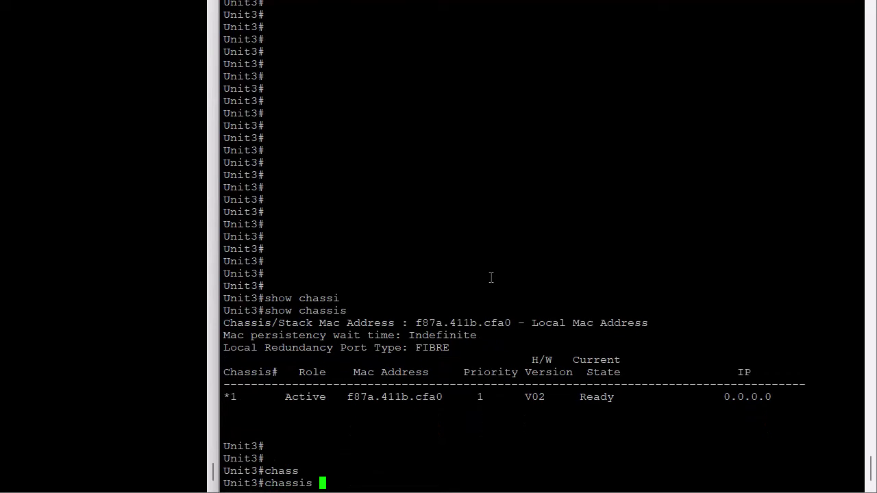
pyautogui.write('1 ren')
pyautogui.press('Tab')
pyautogui.write('?')
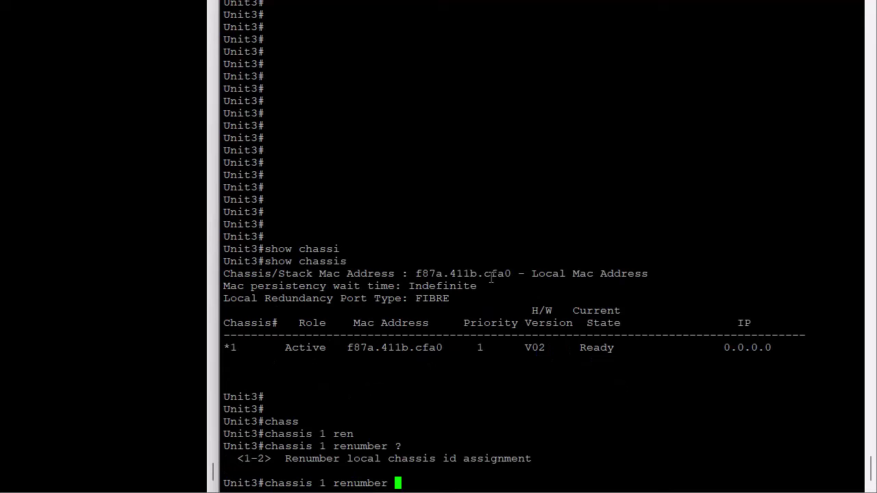
pyautogui.write('1')
pyautogui.press('Return')
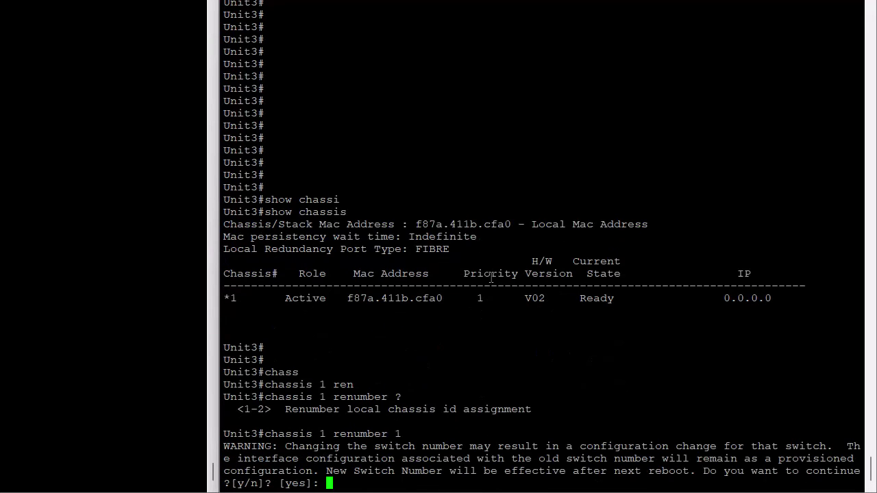
pyautogui.press('Return')
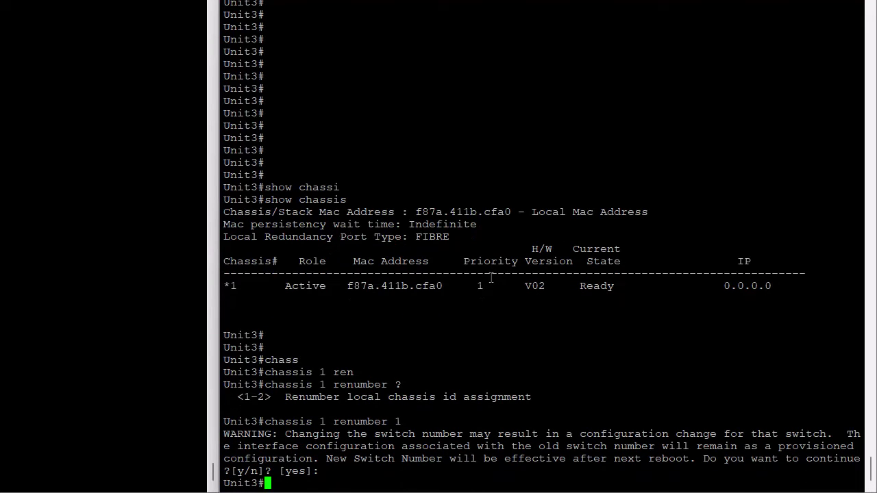
pyautogui.press('Return')
pyautogui.press('Return')
pyautogui.press('Return')
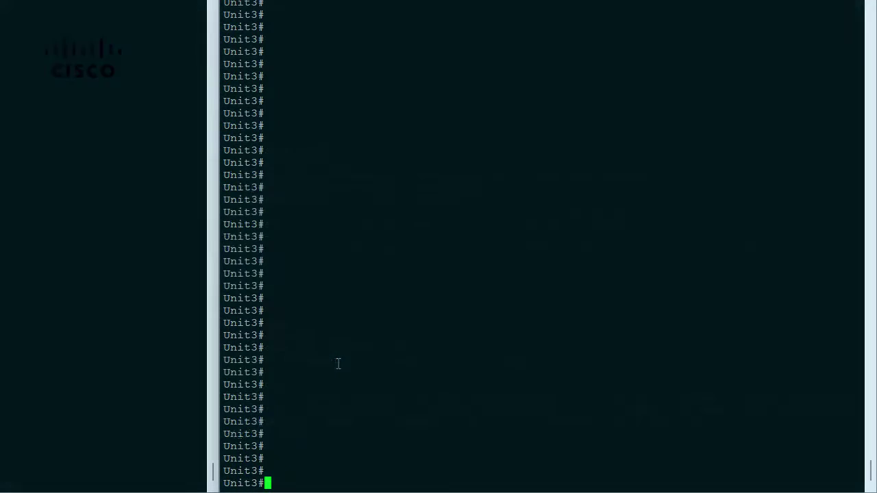
pyautogui.write('wr')
pyautogui.press('Return')
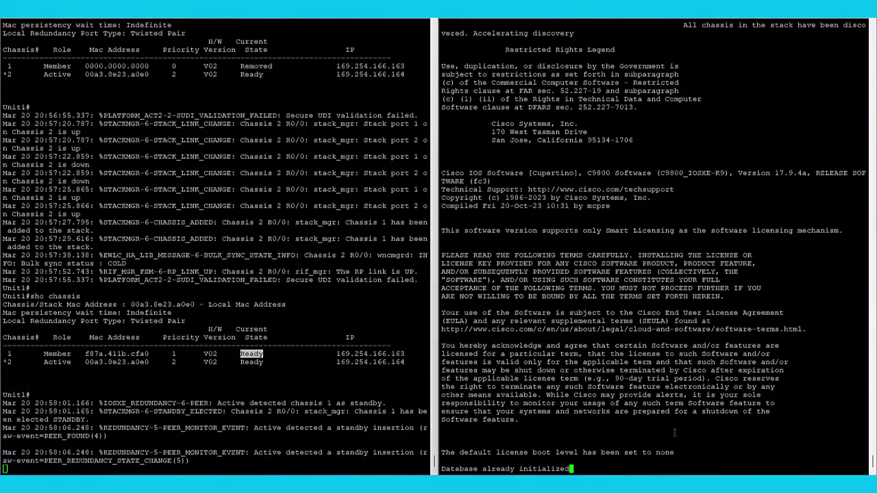
# Repeatedly list the stack members on Unit1 to watch chassis 1's sync state.
pyautogui.write('sho chassis')
pyautogui.press('Return')
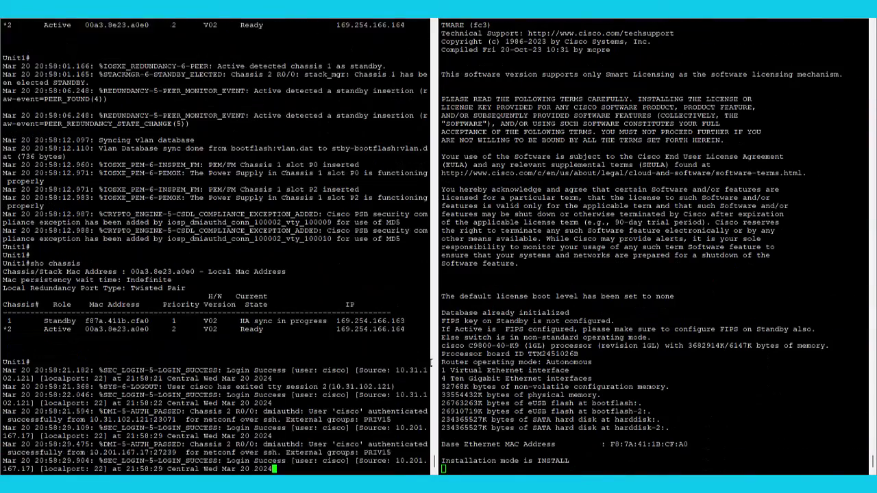
pyautogui.press('Return')
pyautogui.press('Return')
pyautogui.write('sho chassis')
pyautogui.press('Return')
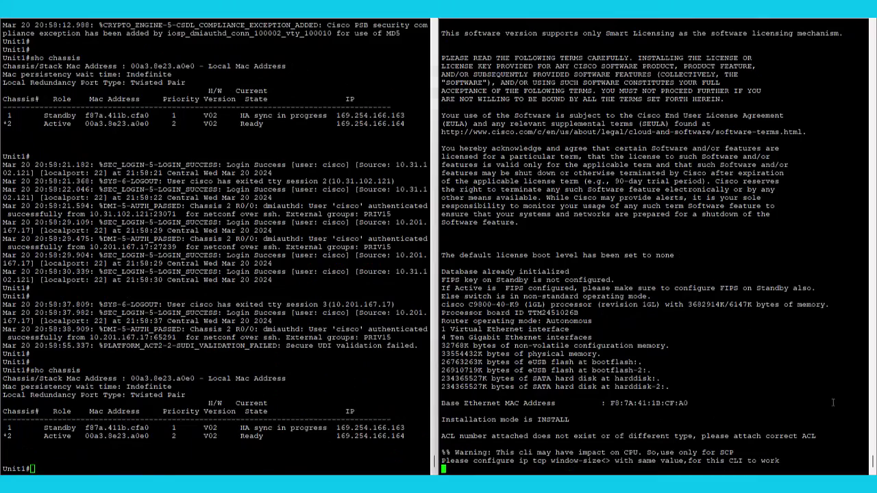
pyautogui.press('Return')
pyautogui.press('Return')
pyautogui.write('sho chassis')
pyautogui.press('Return')
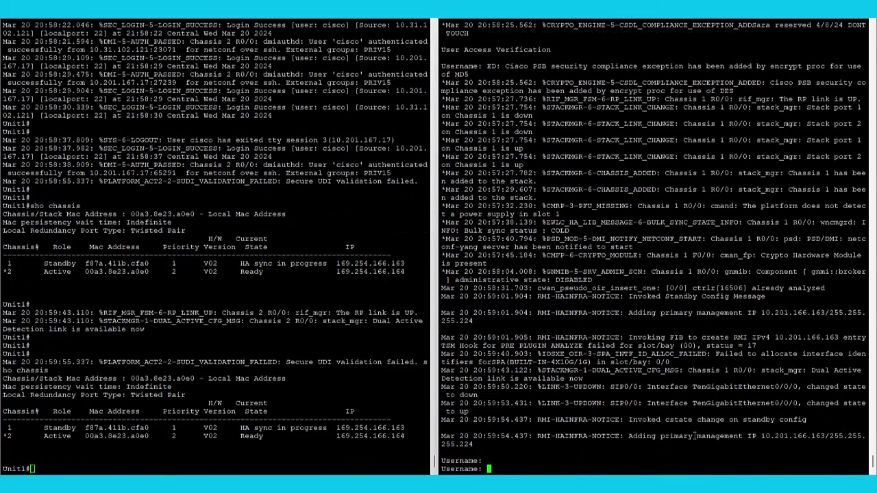
# Log into the standby console, enter privileged mode, and run show chassis.
pyautogui.write('cisco')
pyautogui.press('Return')
pyautogui.press('Return')
pyautogui.write('en')
pyautogui.press('Return')
pyautogui.press('Return')
pyautogui.press('Return')
pyautogui.write('sho chass')
pyautogui.press('Return')
pyautogui.write('sho chassis')
pyautogui.press('Return')
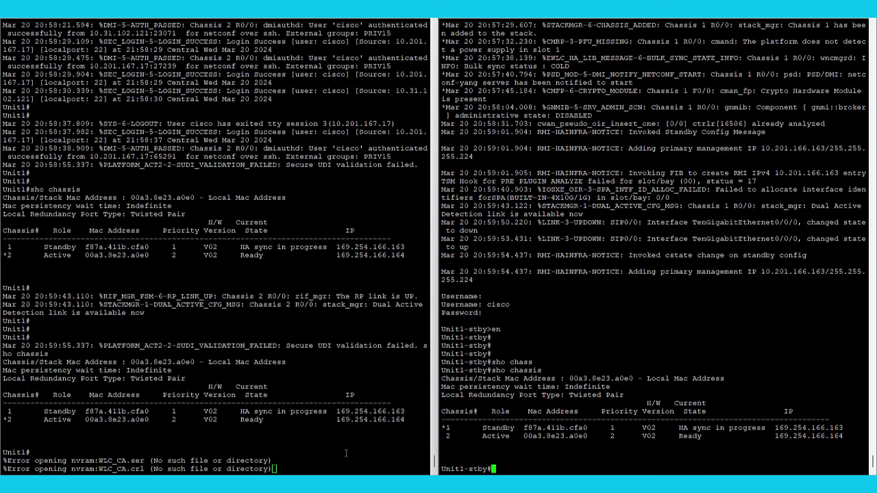
# Recheck show chassis on Unit1 and the standby, confirming chassis 1 is Ready.
pyautogui.click(346, 452)
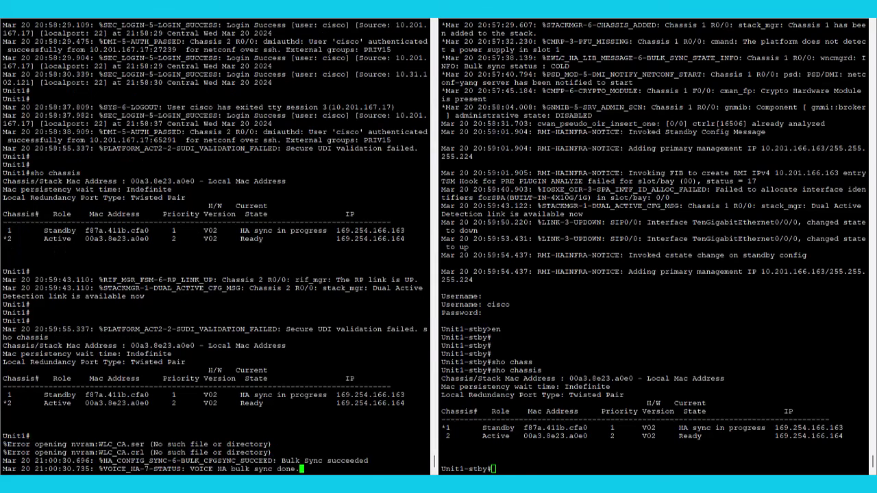
pyautogui.press('Return')
pyautogui.press('Return')
pyautogui.press('Return')
pyautogui.write('sho chassis')
pyautogui.press('Return')
pyautogui.click(735, 424)
pyautogui.write('sho chassis')
pyautogui.press('Return')
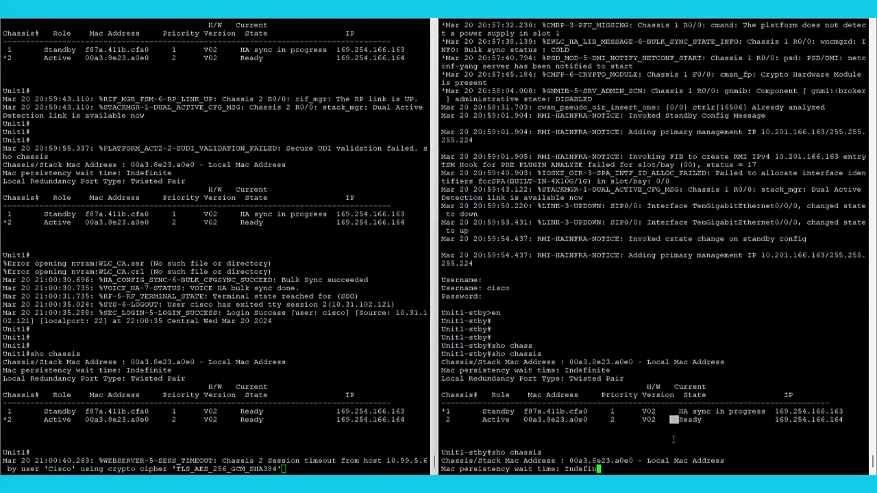
pyautogui.doubleClick(689, 428)
# Run show redundancy on both consoles, confirming STANDBY HOT and ACTIVE states.
pyautogui.write('sho redu')
pyautogui.press('Return')
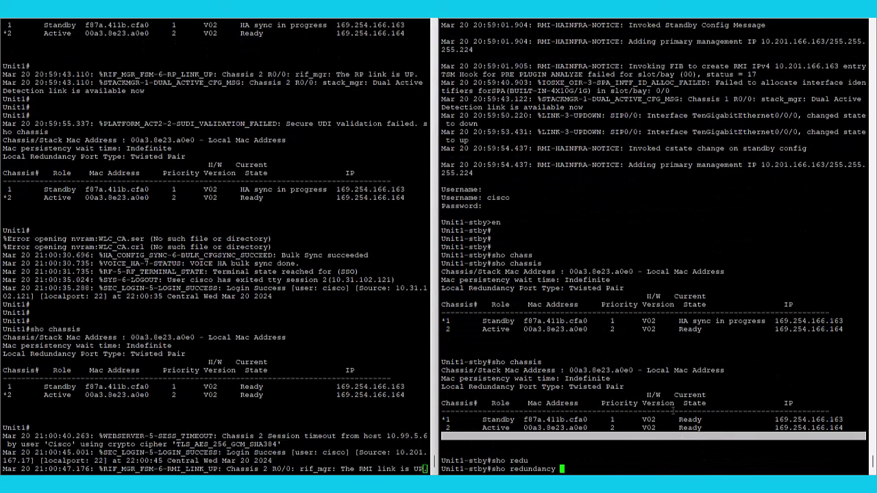
pyautogui.moveTo(642, 396); pyautogui.dragTo(477, 395)
pyautogui.click(224, 331)
pyautogui.press('Return')
pyautogui.press('Return')
pyautogui.write('show redu')
pyautogui.press('Return')
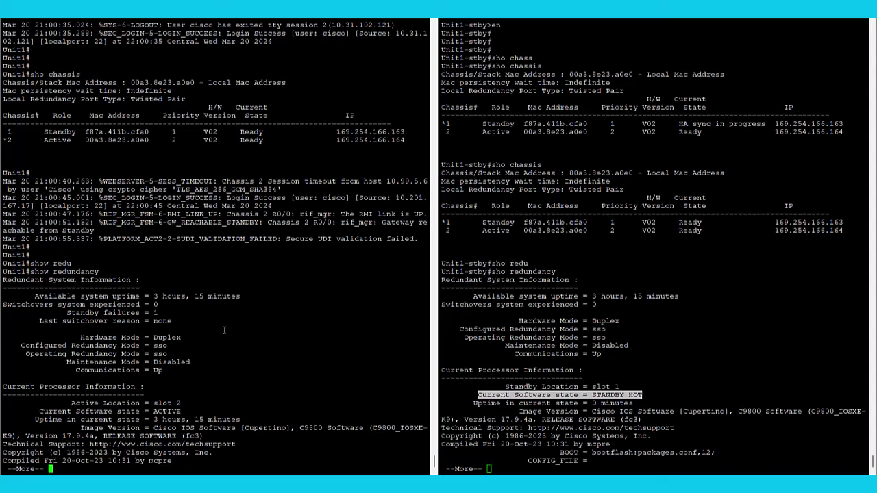
pyautogui.moveTo(186, 411); pyautogui.dragTo(39, 411)
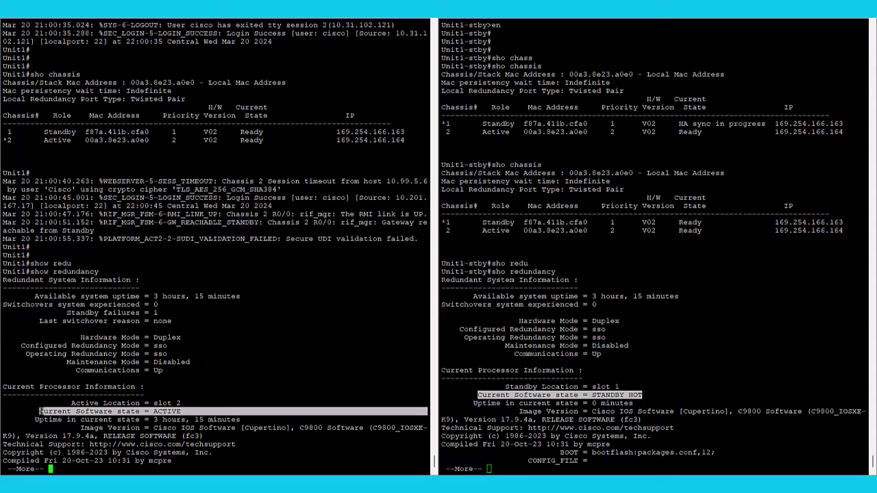